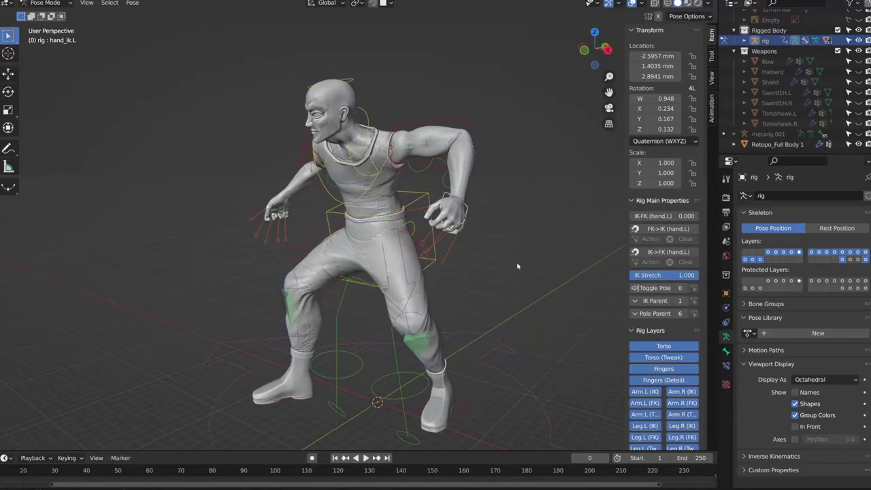
- Move the rig's left hand IK control 0.79353 mm in X, -0.06284 mm in Y and -3.7594 mm in Z
click(526, 324)
middle_drag(526, 324, 419, 359)
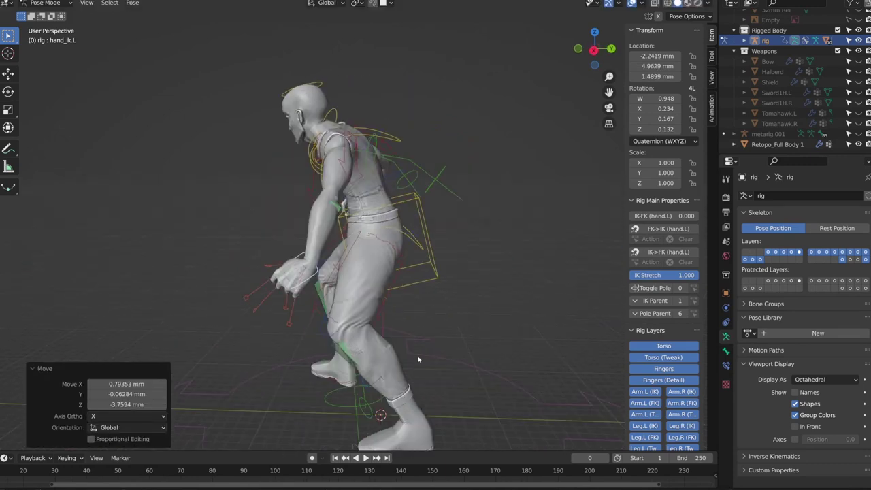
middle_drag(489, 358, 449, 362)
click(520, 348)
click(541, 369)
scroll(515, 359, down, 2)
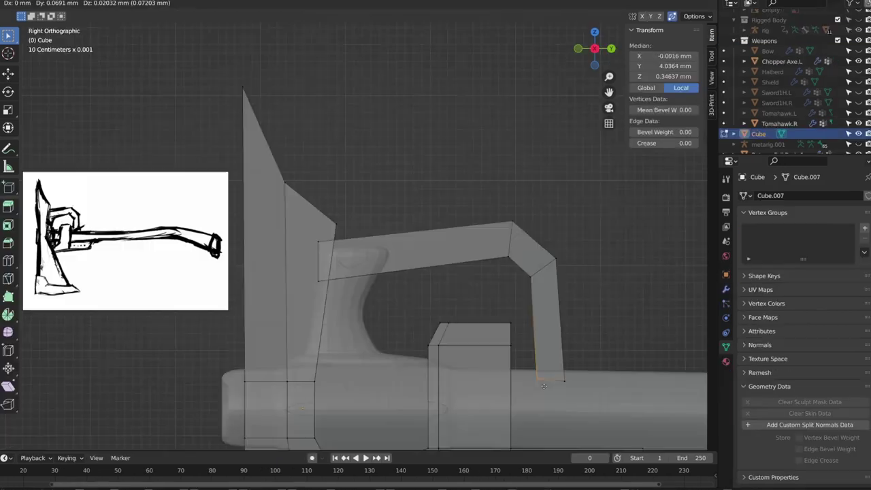
- Move the selected end vertices of the axe head's upper bracket 0.0691 mm in Y and 0.020324 mm in Z
click(582, 251)
scroll(584, 253, down, 3)
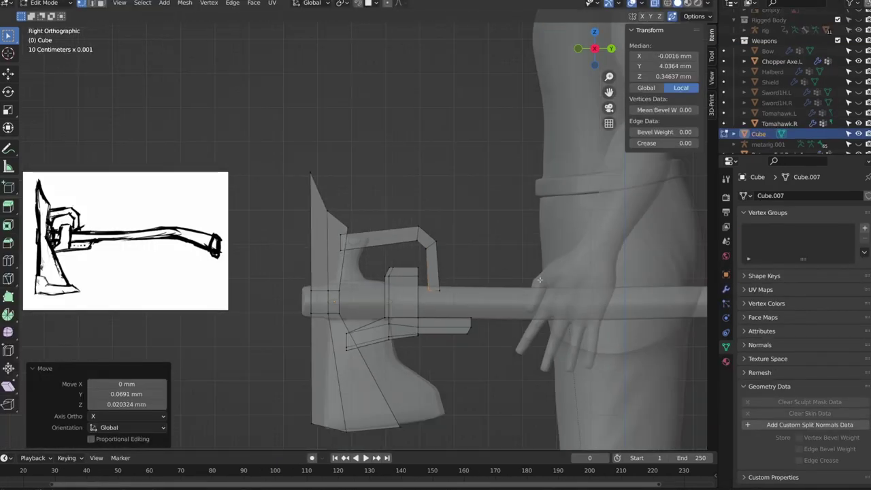
middle_drag(540, 279, 498, 257)
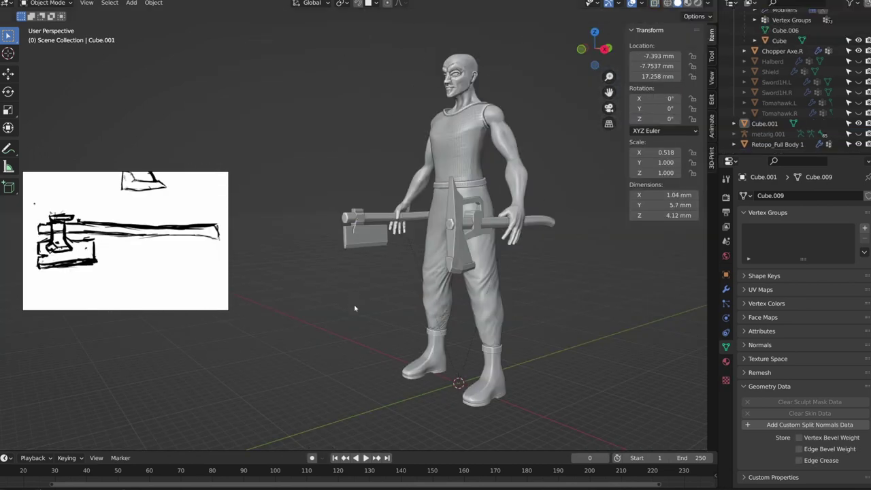
- Inspect the character's axes, coat, leg armour, backpack, hood and shoulder straps from several angles
middle_drag(354, 308, 380, 341)
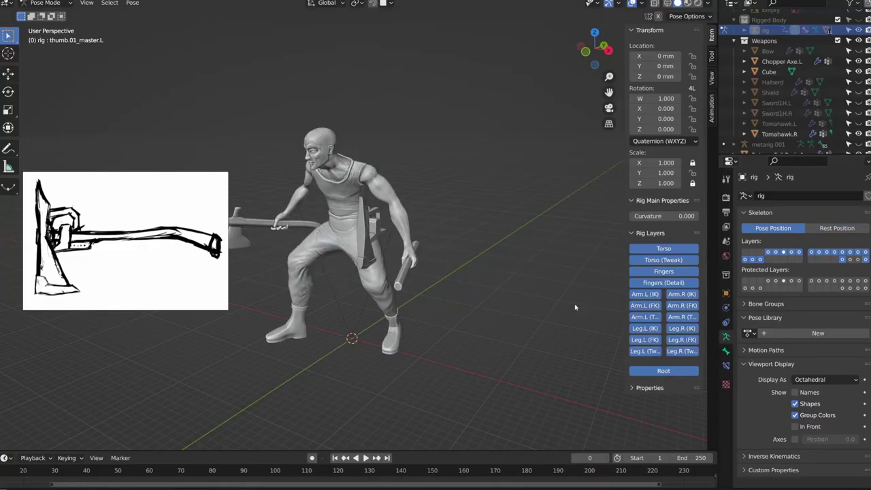
mouse_move(575, 307)
middle_down()
mouse_move(490, 286)
mouse_move(598, 265)
mouse_move(435, 293)
middle_up()
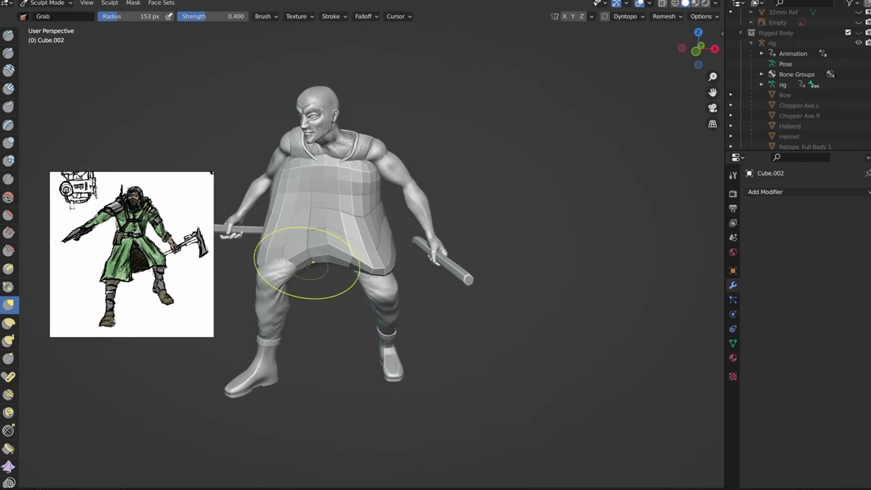
mouse_move(312, 264)
middle_down()
mouse_move(313, 244)
mouse_move(315, 268)
middle_up()
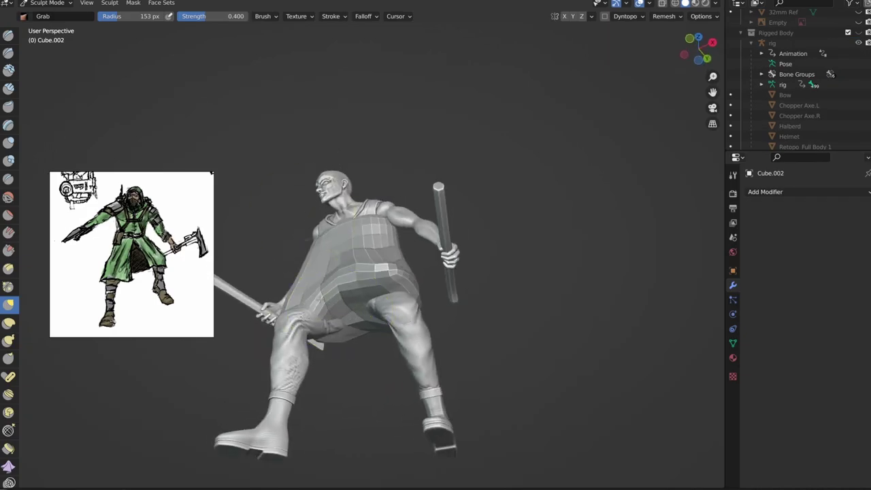
middle_drag(302, 308, 606, 257)
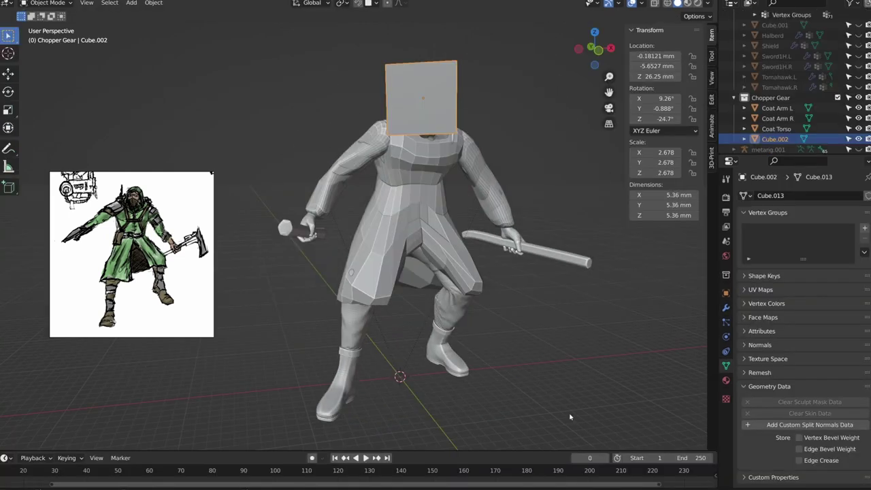
key(Delete)
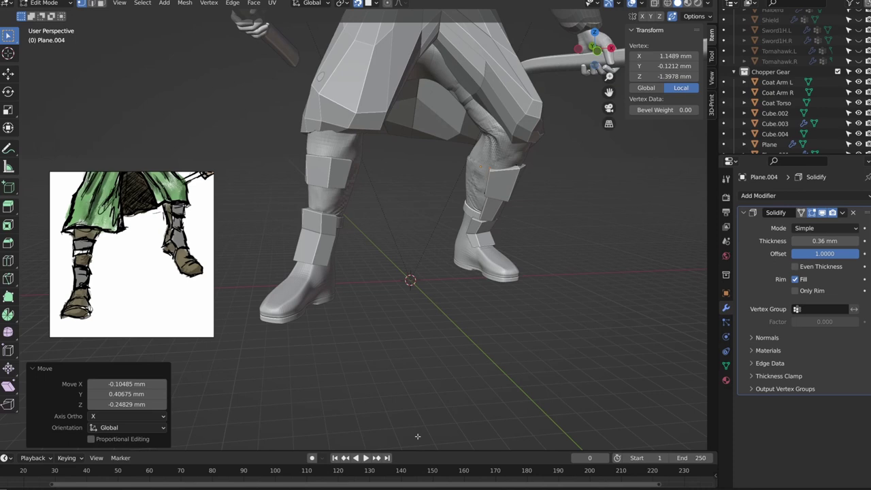
middle_drag(418, 436, 391, 438)
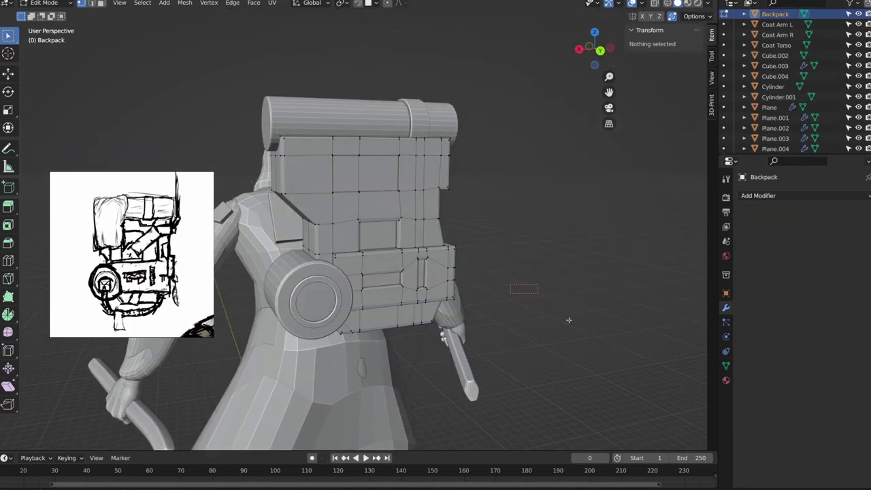
middle_drag(574, 356, 615, 338)
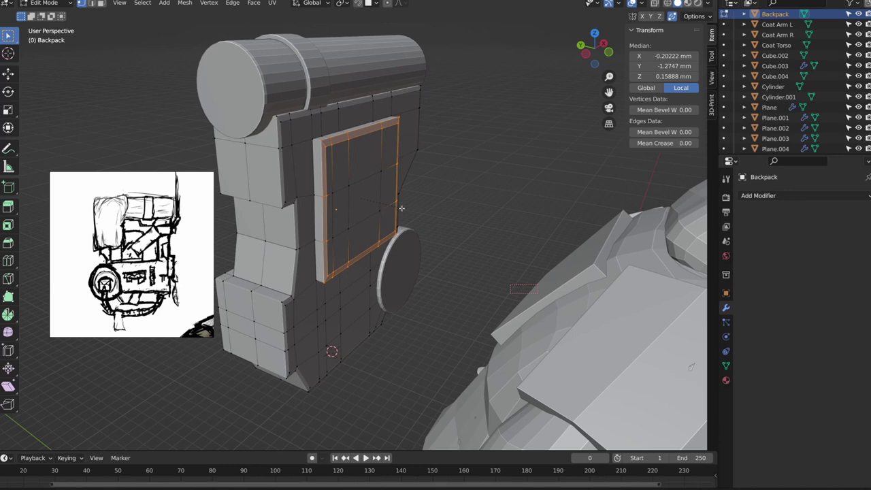
click(401, 208)
middle_drag(401, 208, 314, 203)
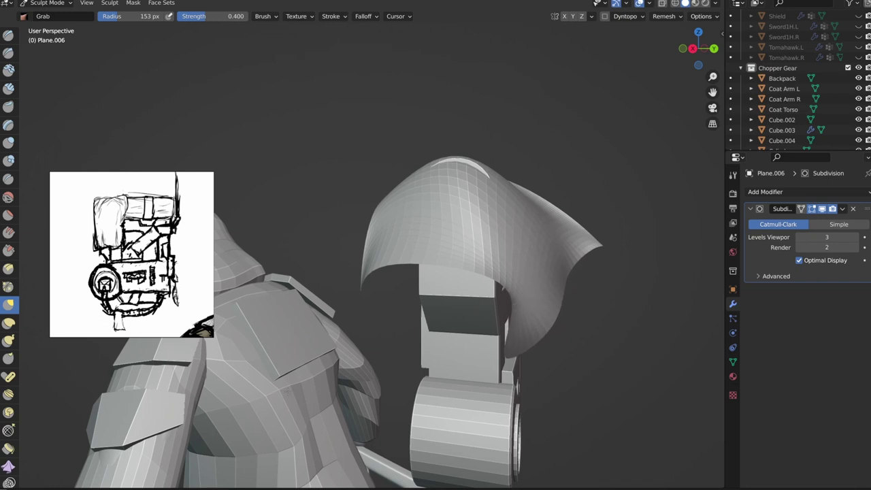
middle_drag(354, 286, 380, 284)
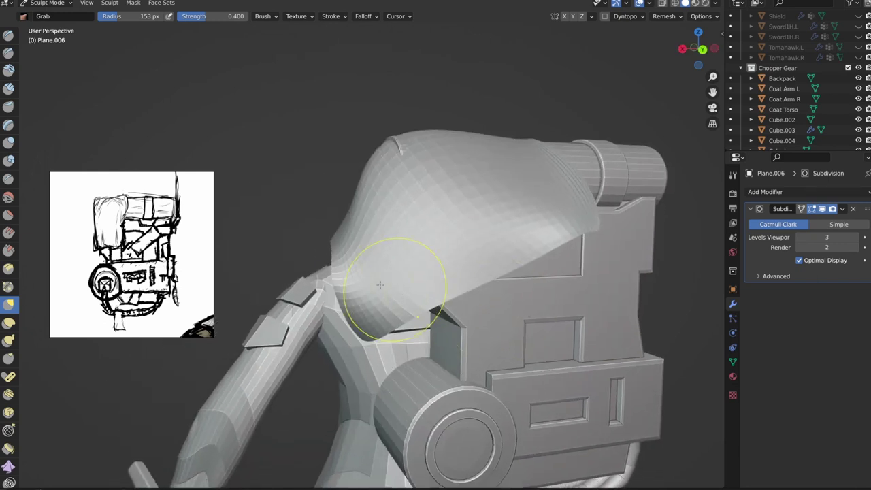
middle_drag(332, 272, 262, 349)
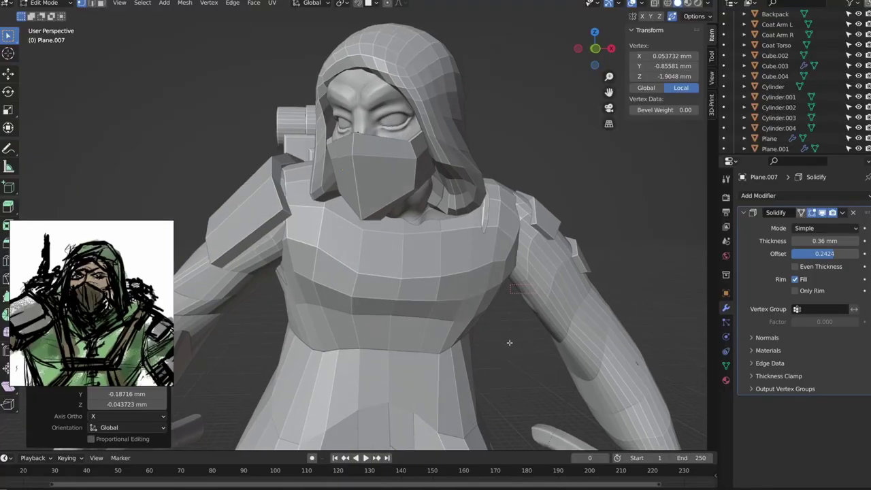
middle_drag(509, 342, 516, 334)
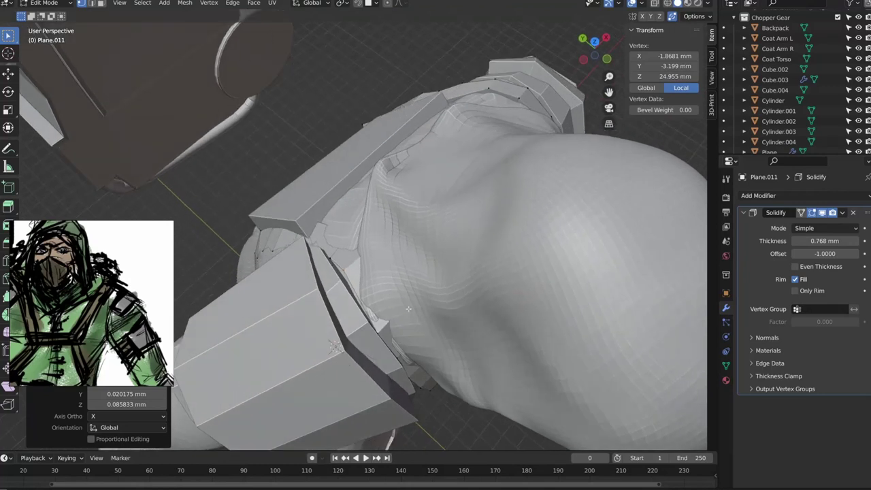
middle_drag(409, 309, 604, 298)
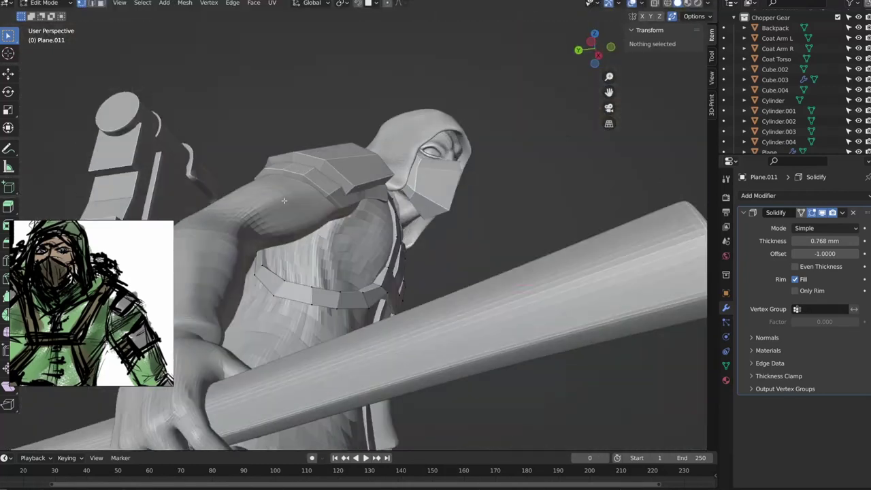
middle_drag(408, 286, 544, 255)
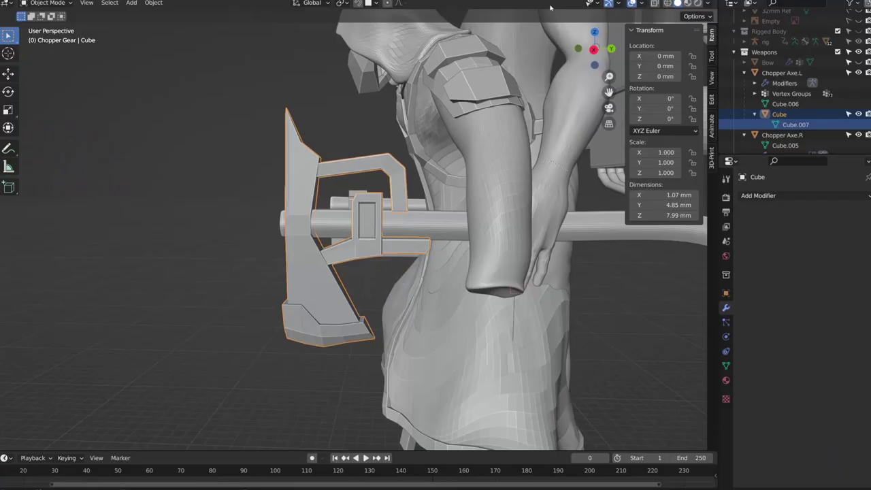
- Open the left chopper axe's head for mesh editing and turn on X-ray display
middle_drag(206, 229, 222, 234)
key(Tab)
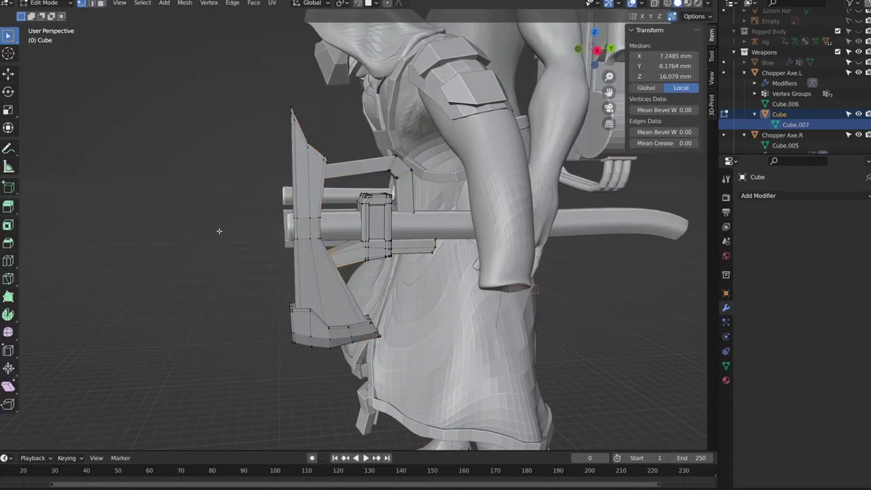
middle_drag(237, 254, 288, 199)
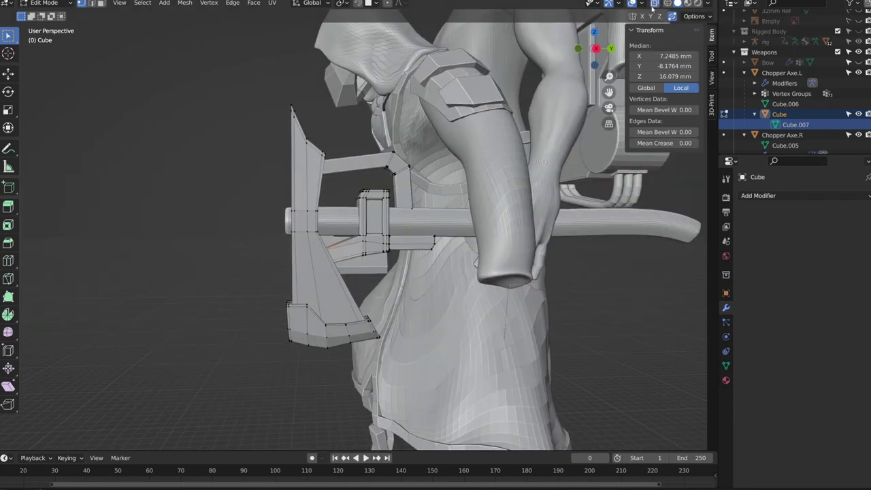
click(653, 4)
middle_drag(439, 240, 476, 245)
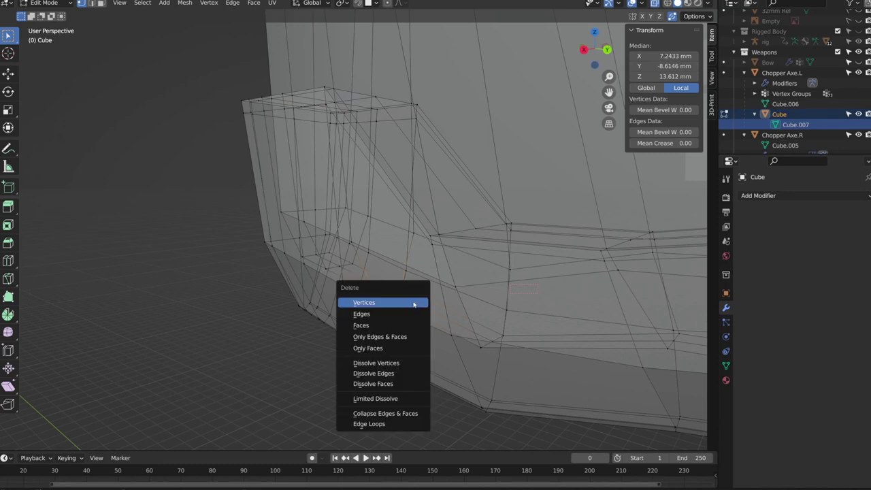
- Delete the unwanted interior vertices near the lower blade edge of the left axe head
click(413, 304)
mouse_move(408, 295)
middle_down()
mouse_move(451, 278)
mouse_move(416, 285)
mouse_move(404, 304)
mouse_move(400, 293)
middle_up()
drag(487, 354, 488, 355)
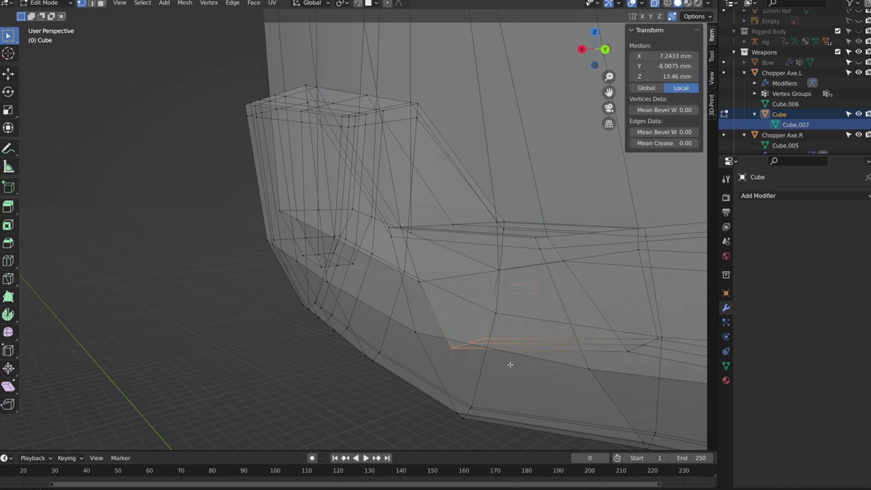
click(512, 366)
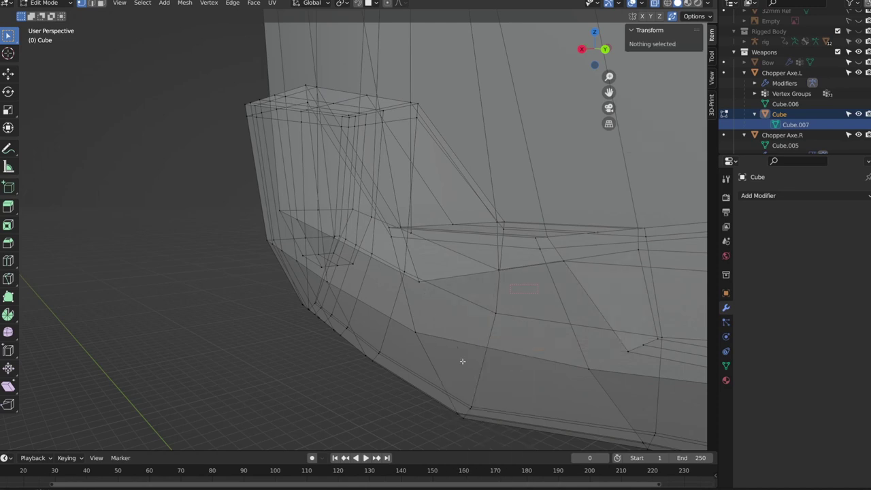
middle_drag(462, 362, 532, 334)
middle_drag(570, 373, 527, 312)
middle_drag(476, 332, 572, 358)
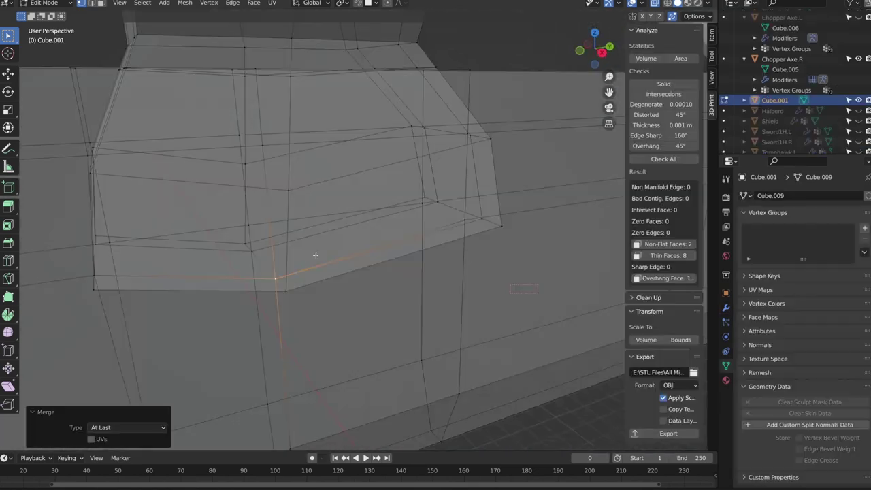
- Duplicate the rivet on the pointed bracket 0.5181 mm in Y and -0.2103 mm in Z, and duplicate it again for the rivet row
mouse_move(317, 253)
middle_down()
mouse_move(518, 253)
mouse_move(409, 232)
mouse_move(429, 232)
mouse_move(326, 240)
middle_up()
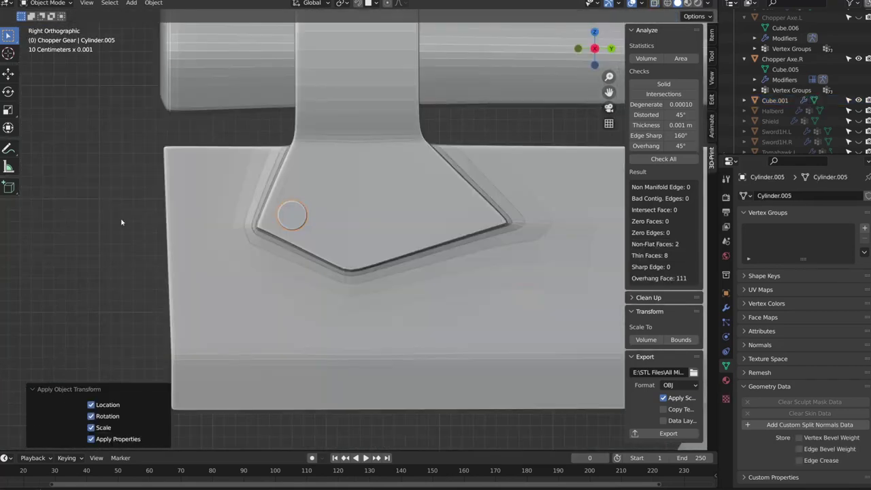
key(shift+d)
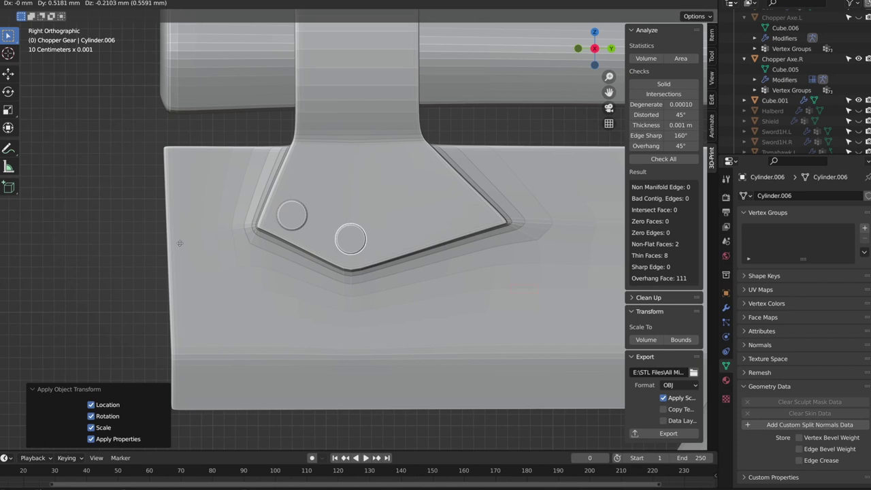
click(180, 243)
key(shift+d)
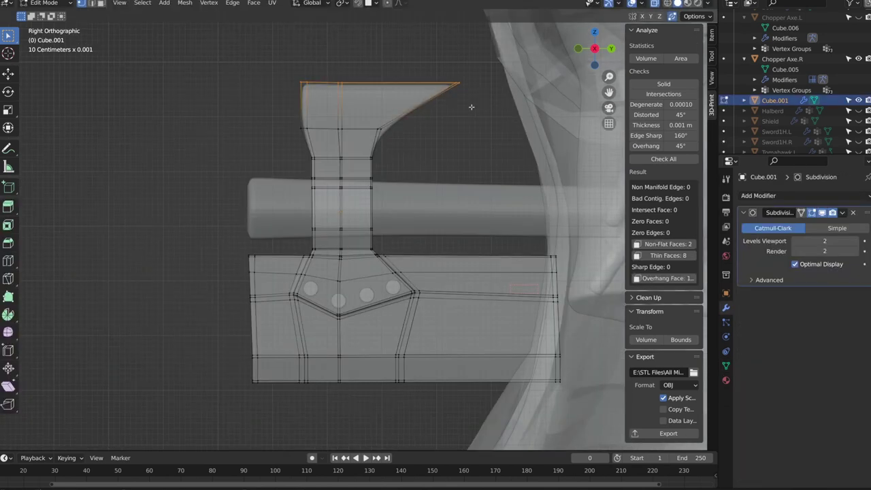
- Extrude the top face of the right axe head about 0.1 mm along its normal
key(e)
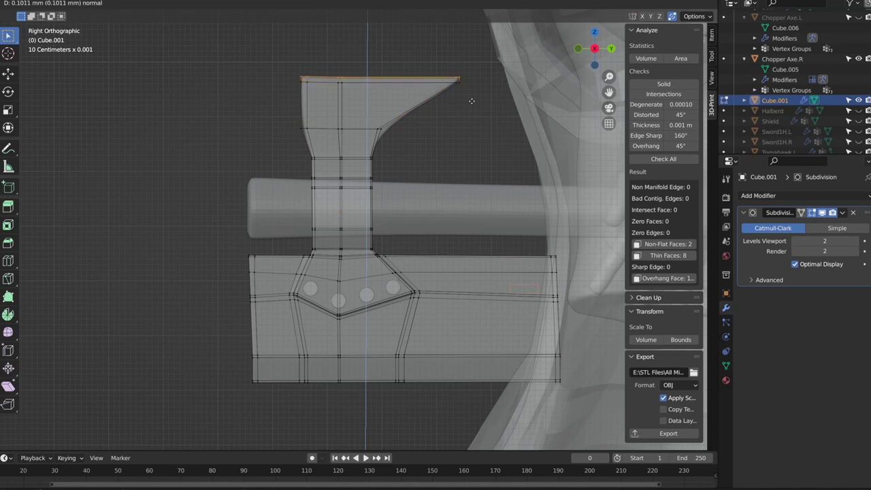
click(471, 101)
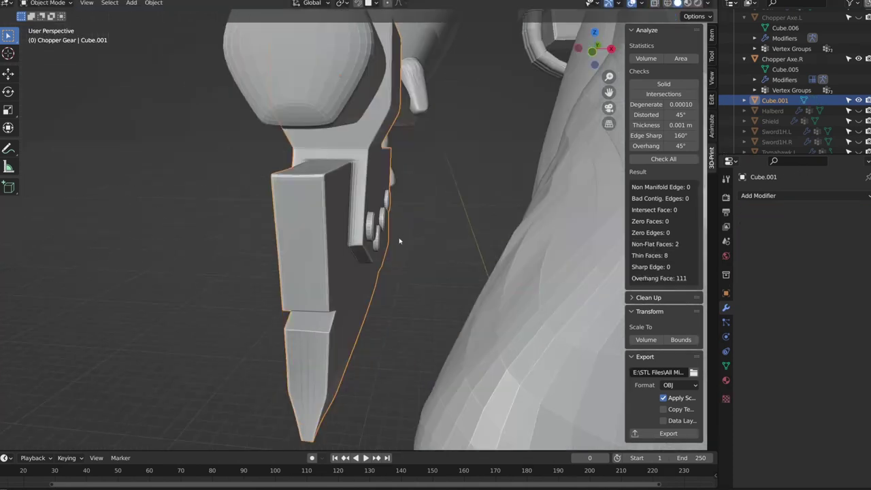
middle_drag(399, 239, 435, 142)
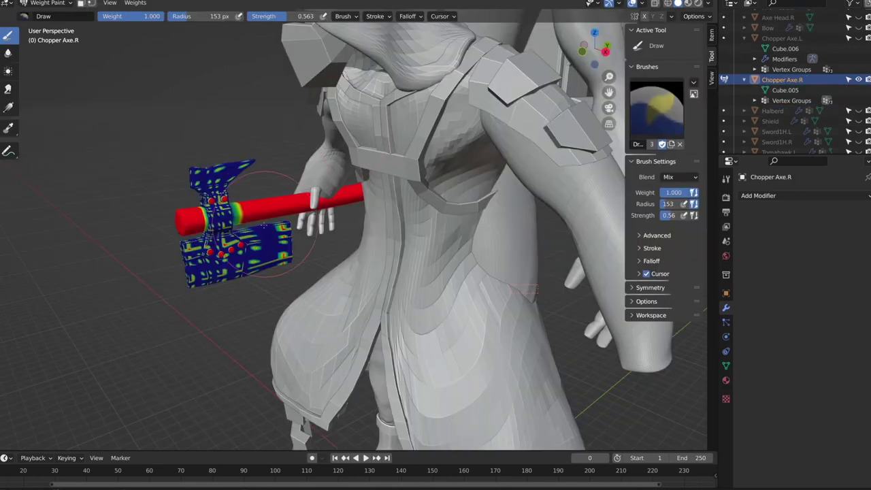
- Weight-paint the right chopper axe's head and blade with the Draw brush at weight 1.000
mouse_move(269, 225)
mouse_down()
mouse_move(253, 211)
mouse_move(201, 218)
mouse_move(248, 182)
mouse_move(219, 201)
mouse_move(214, 177)
mouse_move(210, 193)
mouse_move(222, 216)
mouse_move(212, 214)
mouse_move(212, 184)
mouse_up()
drag(240, 157, 189, 185)
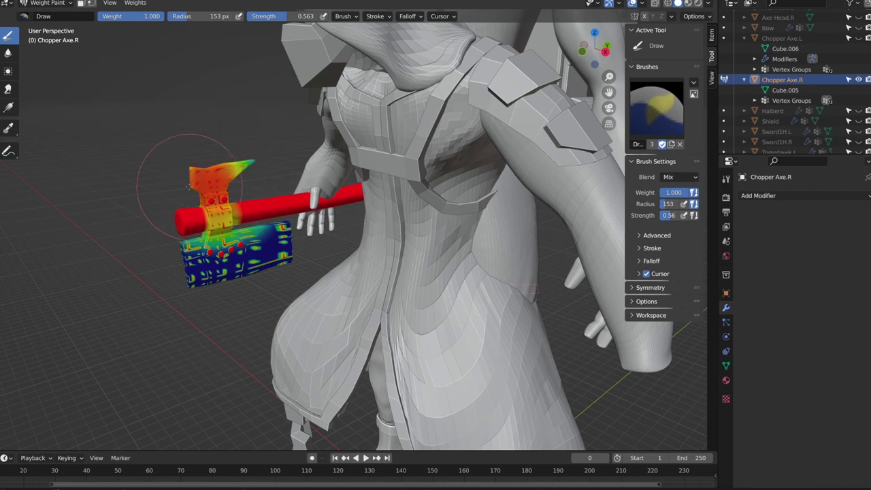
mouse_move(247, 163)
mouse_down()
mouse_move(223, 238)
mouse_move(262, 270)
mouse_move(281, 235)
mouse_move(262, 250)
mouse_move(285, 233)
mouse_move(254, 260)
mouse_move(286, 233)
mouse_move(268, 261)
mouse_move(261, 253)
mouse_move(239, 263)
mouse_move(271, 237)
mouse_move(281, 257)
mouse_move(218, 274)
mouse_move(263, 233)
mouse_move(241, 257)
mouse_move(213, 260)
mouse_move(208, 276)
mouse_move(198, 251)
mouse_move(196, 282)
mouse_move(189, 238)
mouse_move(193, 289)
mouse_move(202, 256)
mouse_move(184, 289)
mouse_move(273, 234)
mouse_move(283, 251)
mouse_up()
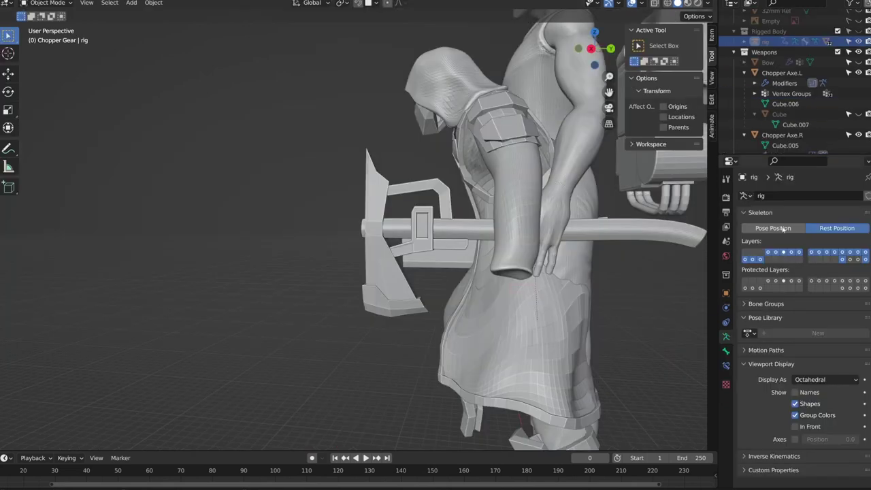
- Switch the rig's skeleton from rest position to Pose Position
click(785, 229)
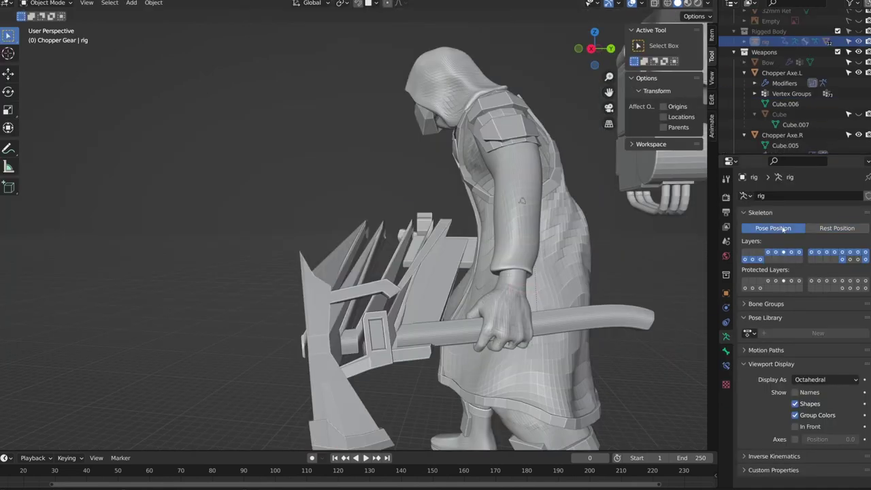
middle_drag(582, 345, 527, 381)
scroll(583, 379, down, 5)
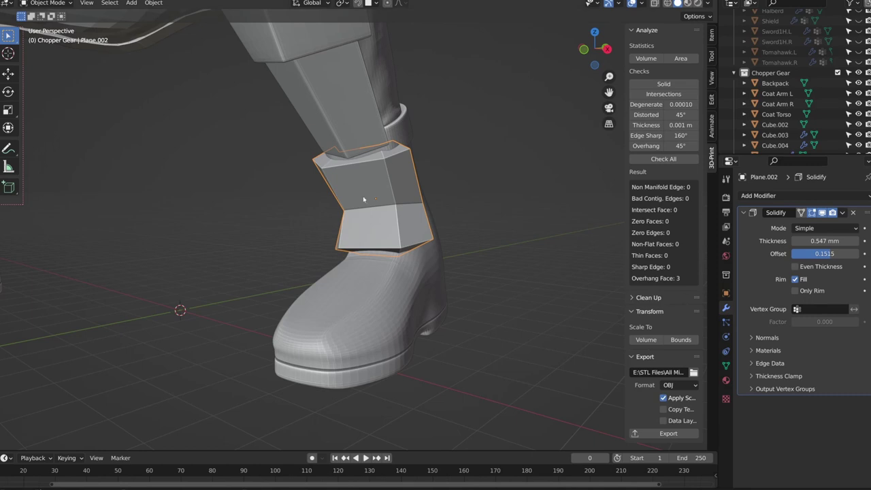
- Apply the Solidify modifier on the ankle armour plate just above the boot
middle_drag(282, 209, 300, 212)
click(842, 213)
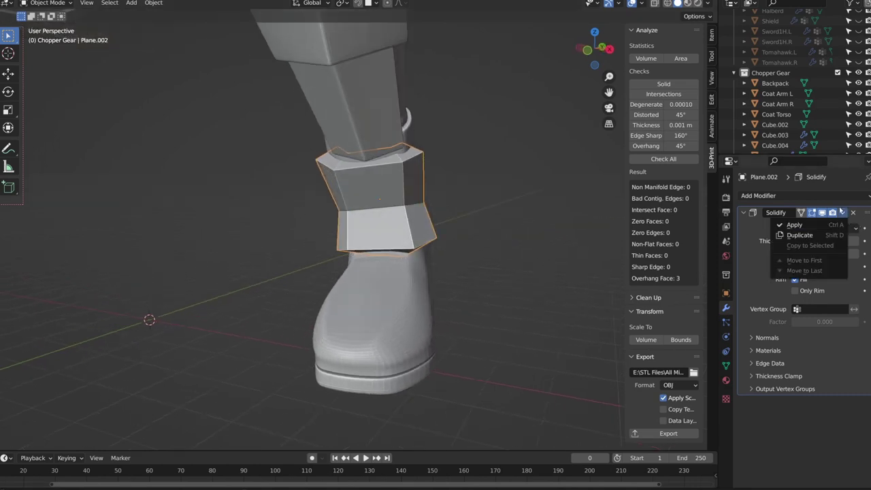
click(819, 226)
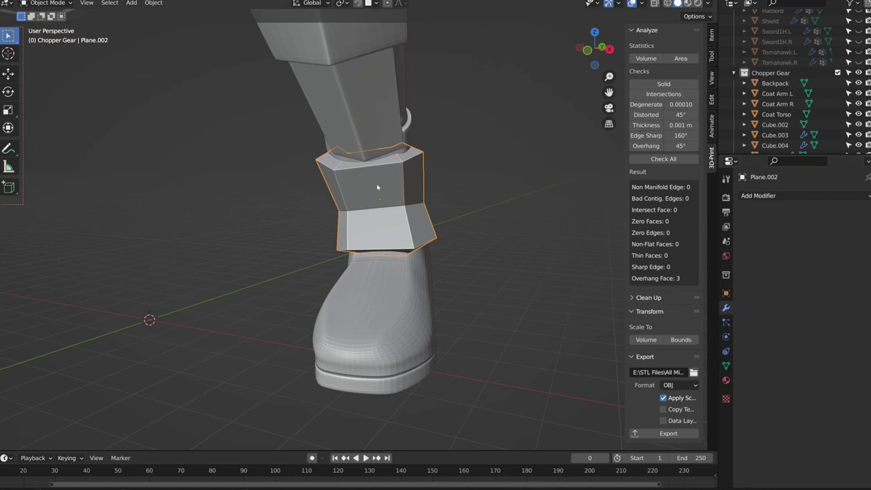
- Turn off X-ray display so the chest harness straps are shown solid over the coat
click(655, 278)
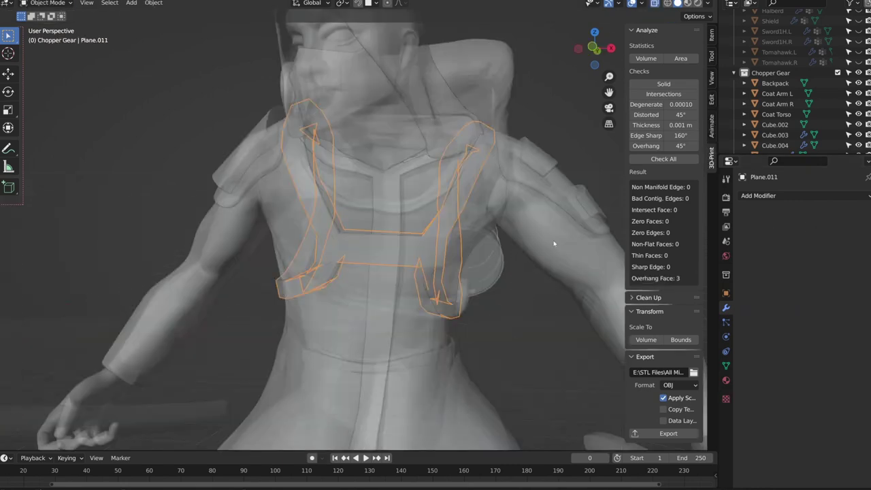
click(654, 4)
middle_drag(493, 323, 506, 318)
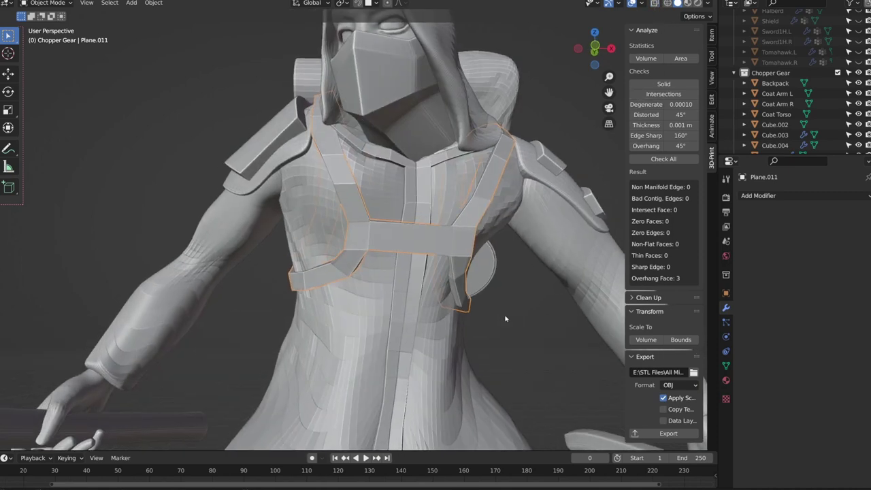
- Give the ankle armour plate a level 2 Subdivision modifier and add a vertical loop cut close to its front corner edge, factor about -0.868
key(ctrl+2)
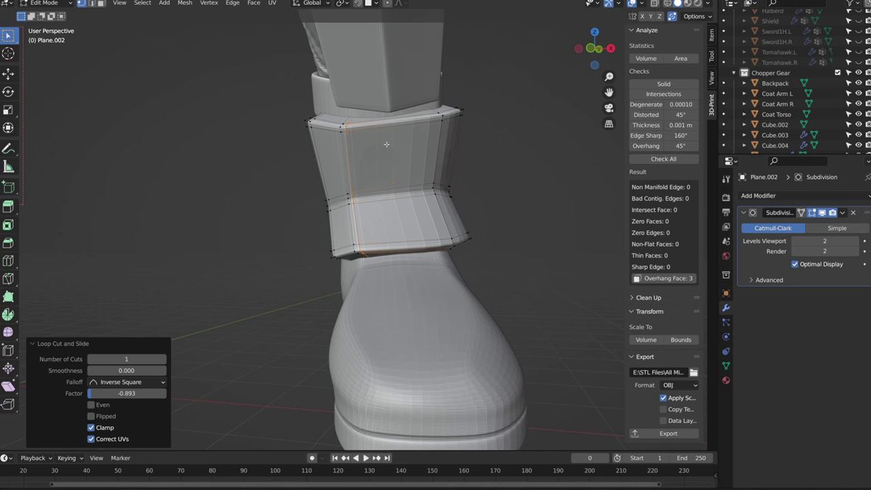
key(g)
key(g)
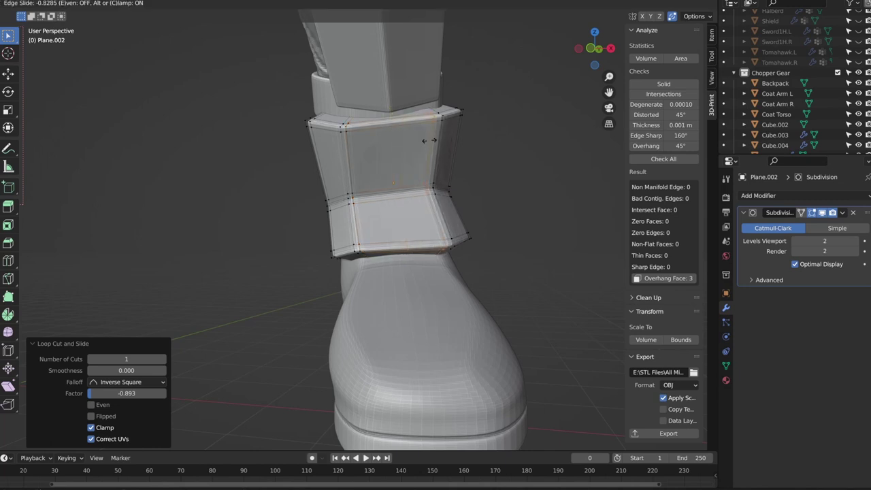
click(432, 142)
scroll(477, 195, down, 5)
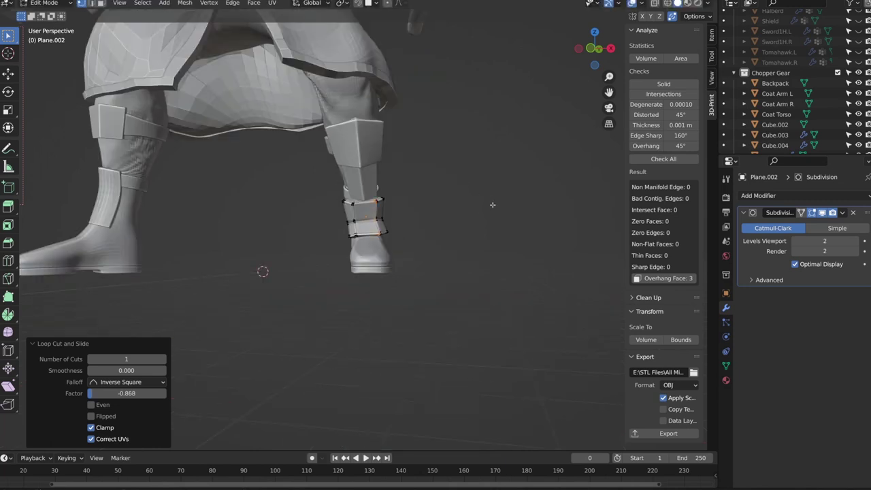
middle_drag(492, 204, 501, 140)
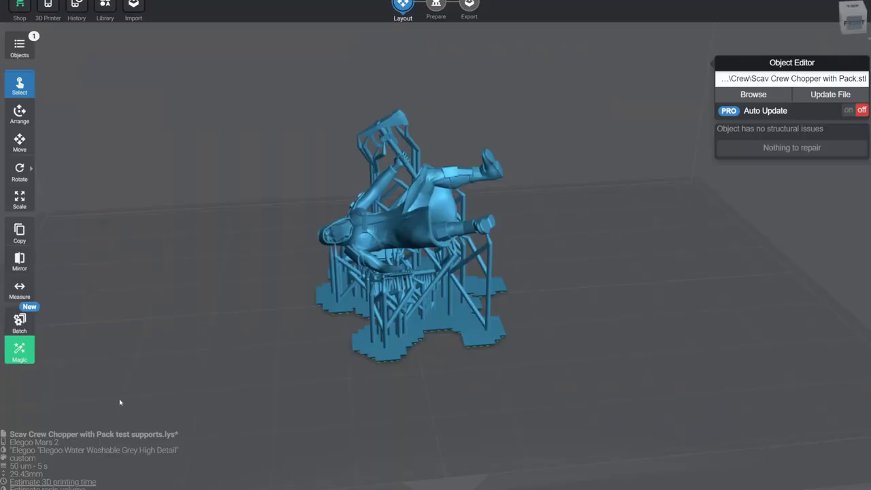
- Switch to Lychee Slicer and examine the print supports around the Scav Crew Chopper models with and without the pack
right_drag(120, 402, 588, 401)
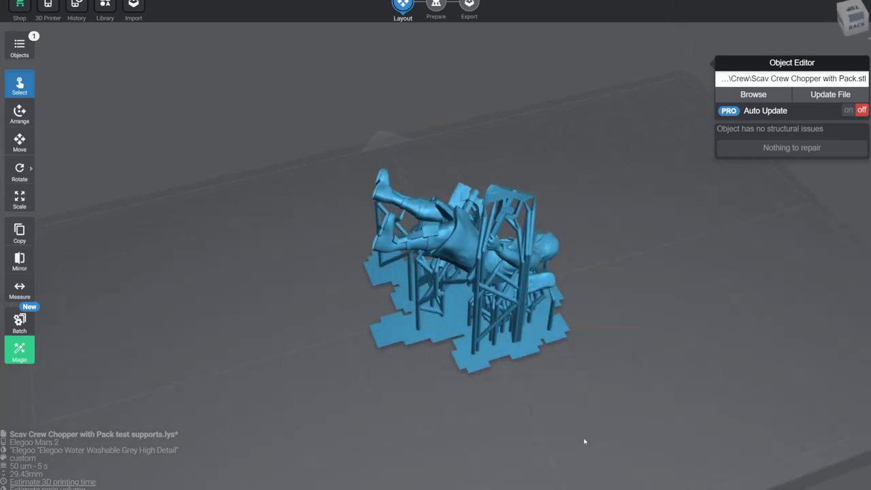
right_drag(583, 441, 488, 441)
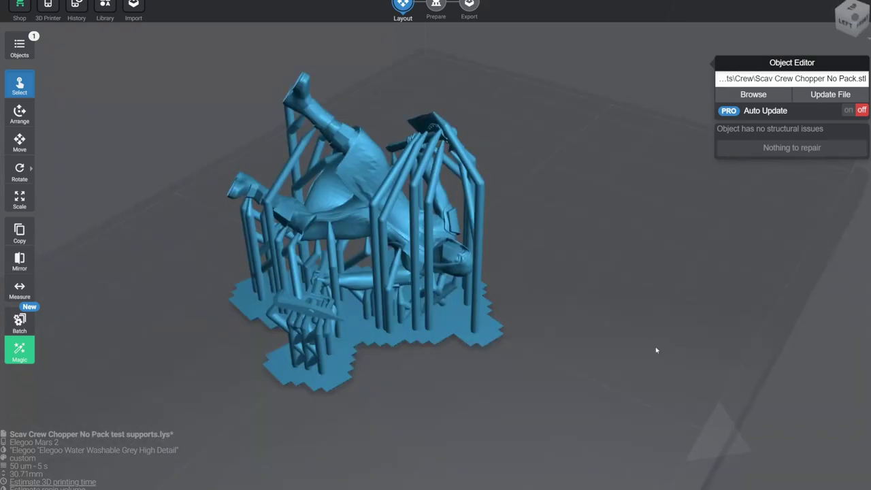
right_drag(656, 350, 530, 327)
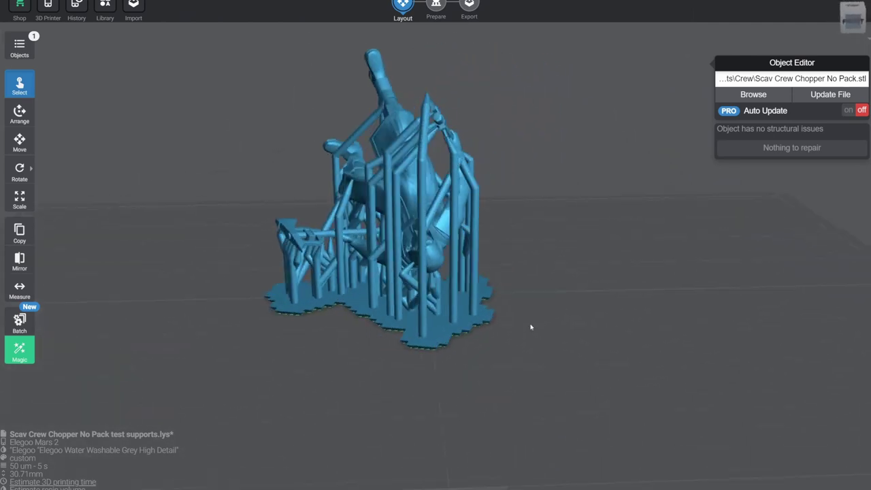